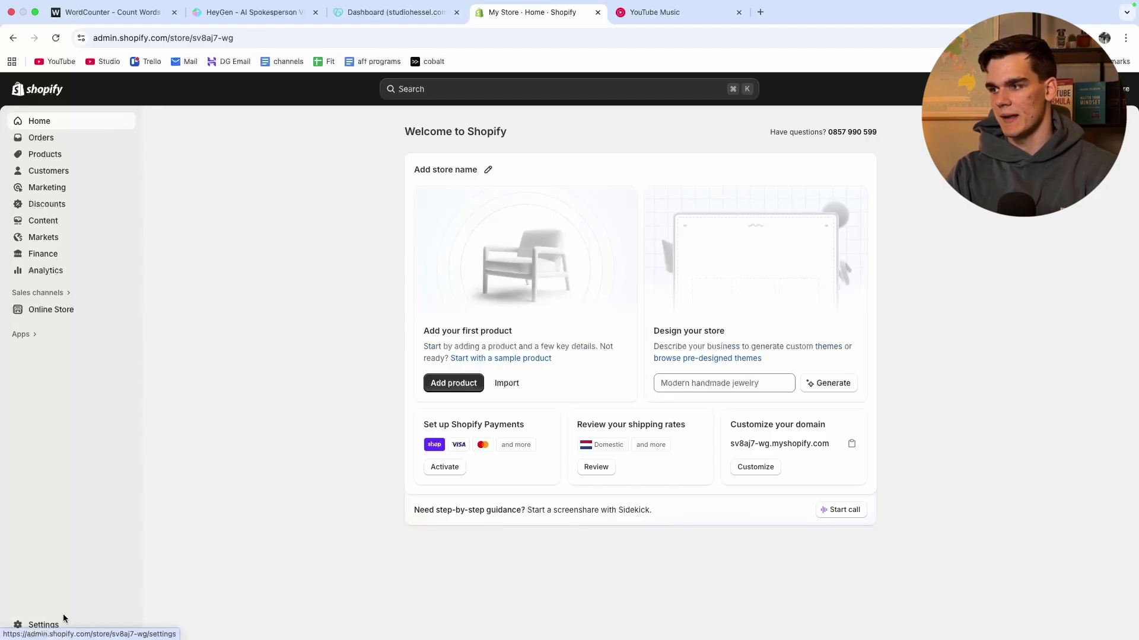
Start connecting an existing domain from the store's Domains settings.
click(39, 624)
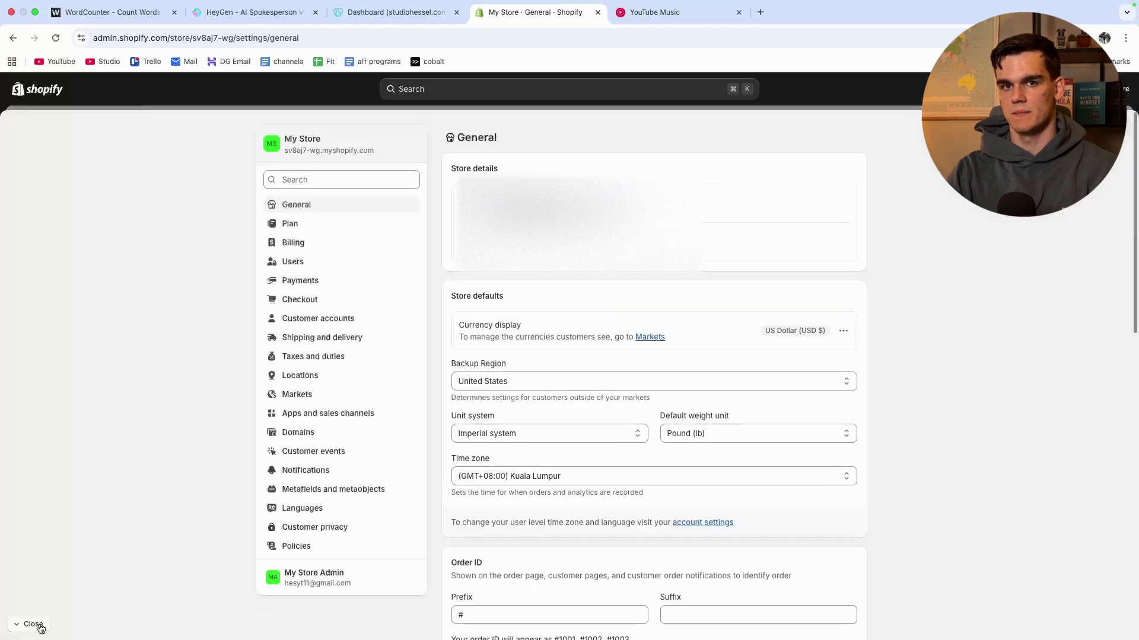
click(293, 436)
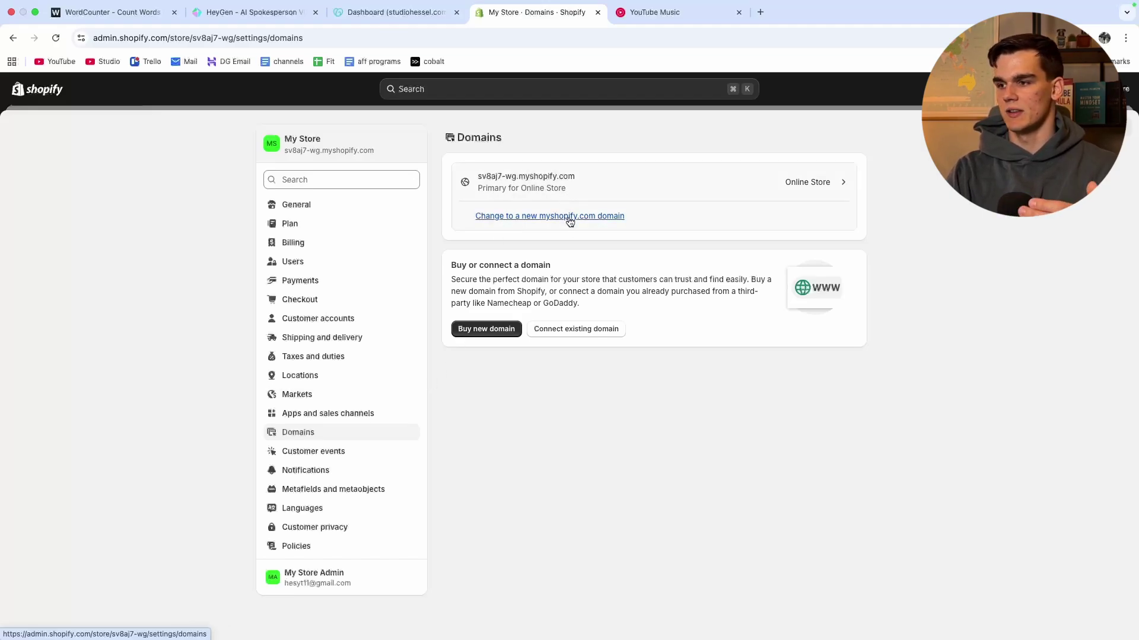
click(604, 332)
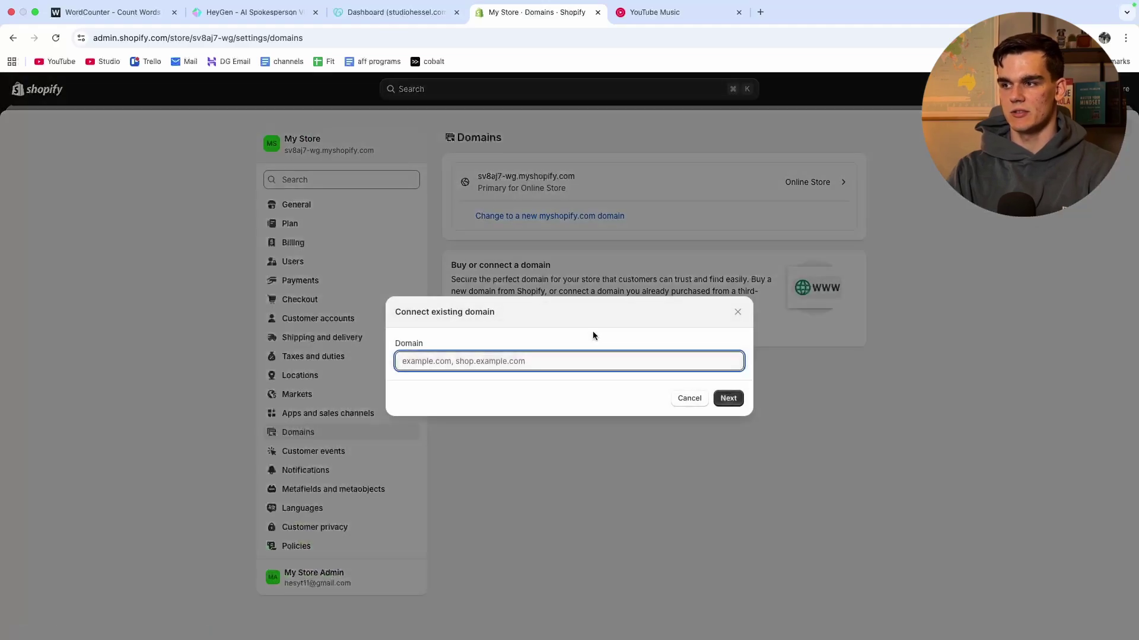
click(404, 16)
drag(313, 181, 396, 179)
key(super+c)
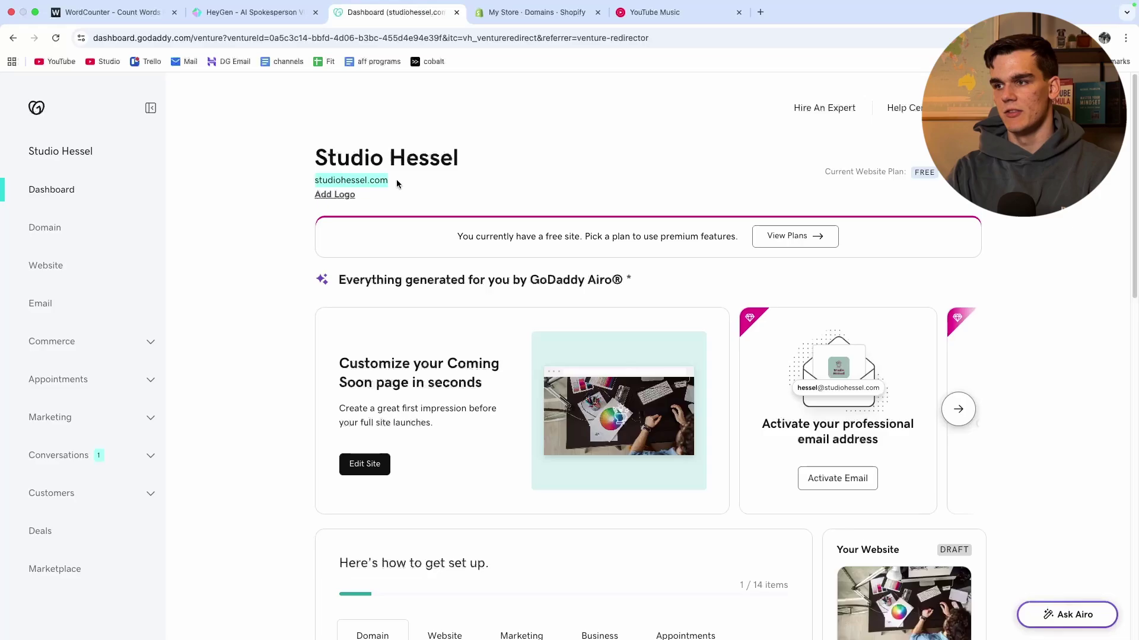
click(496, 16)
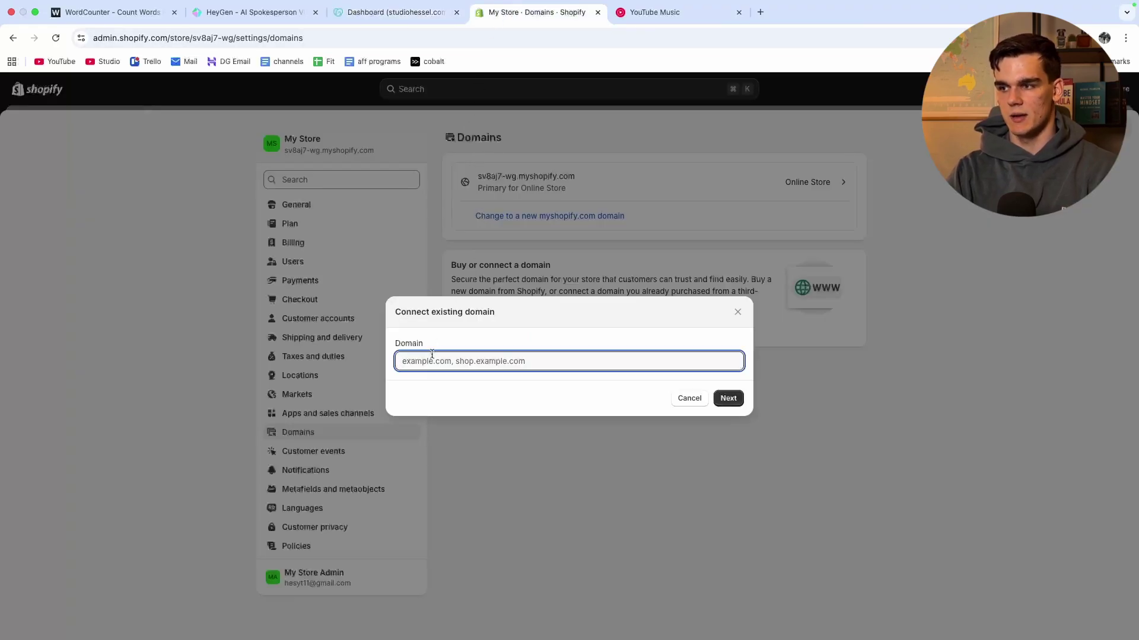
text(www)
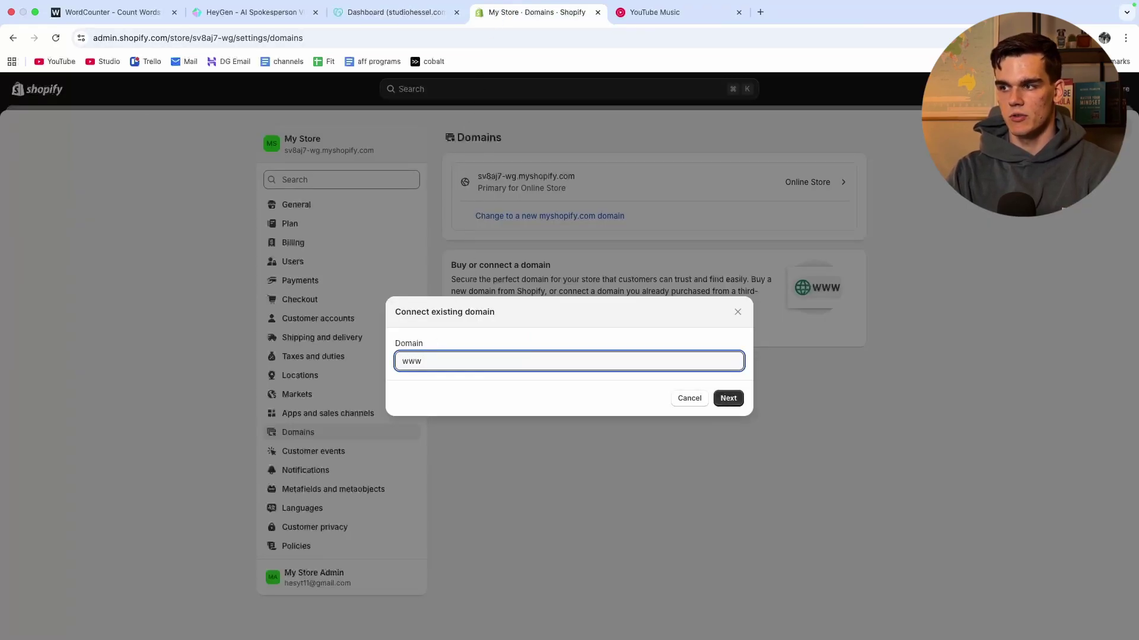
text(.)
key(super+v)
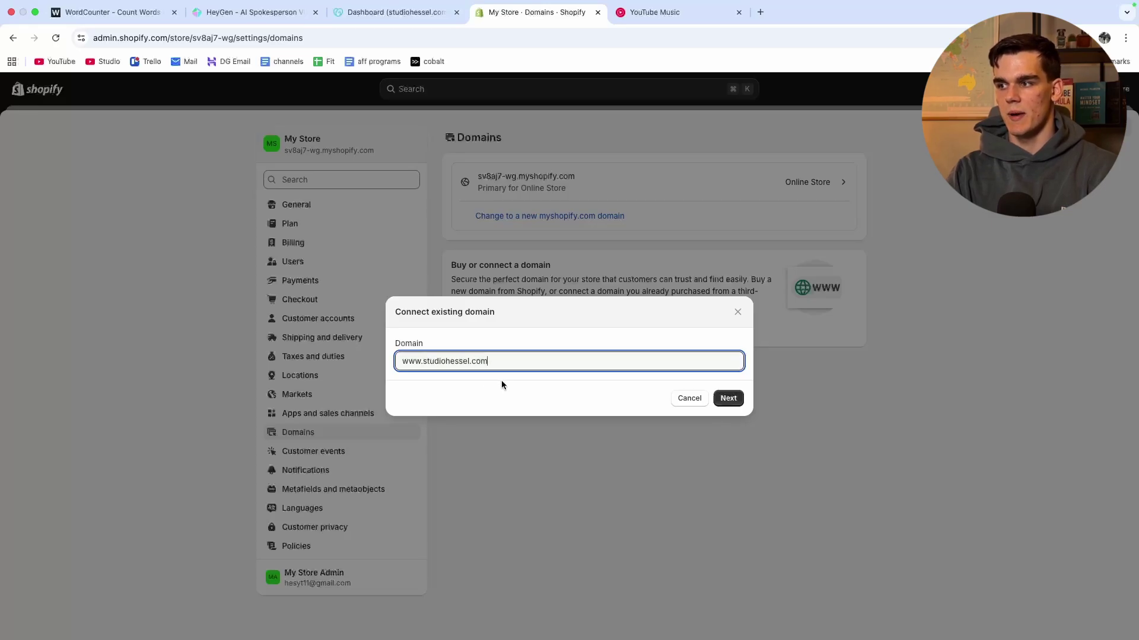
click(721, 398)
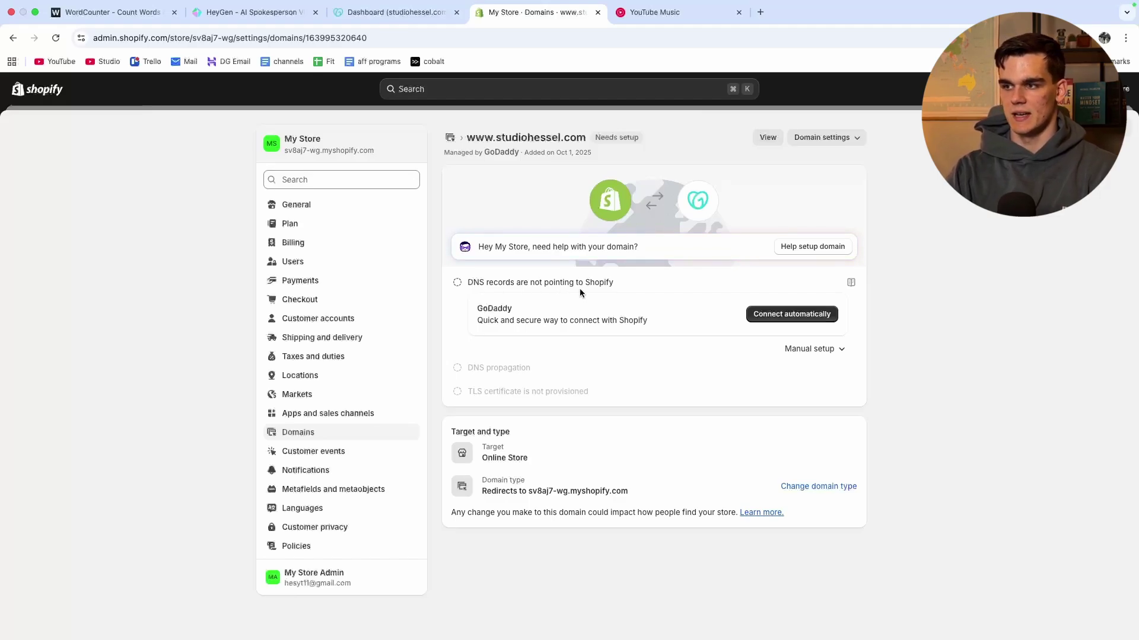
click(816, 351)
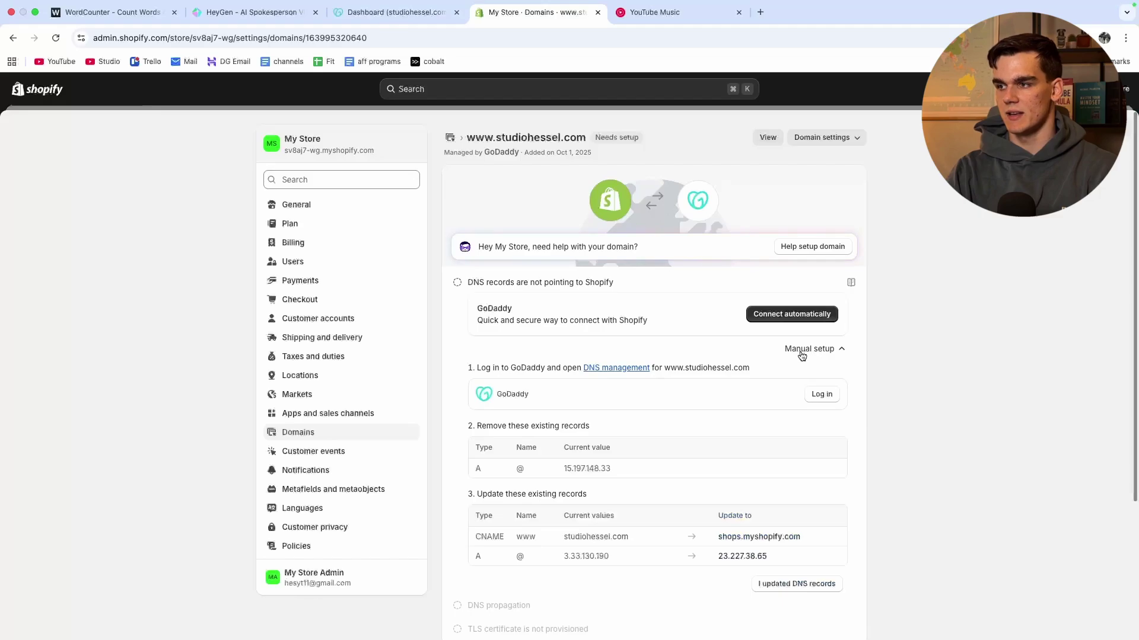
scroll(795, 355, down, 1)
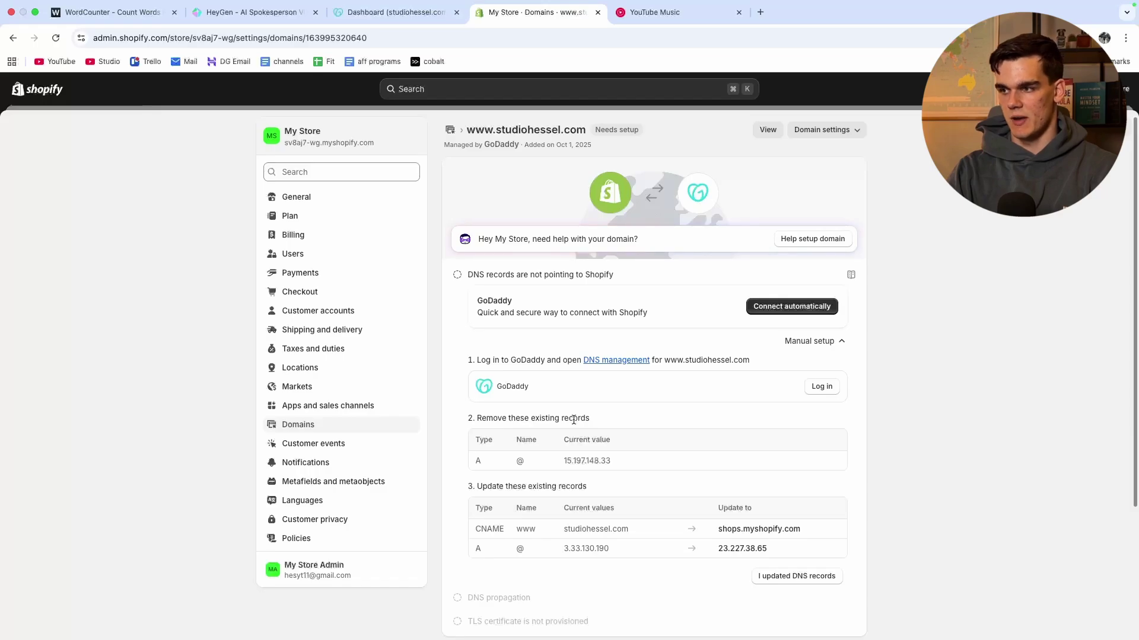
Delete the Parked A record for @ from studiohessel.com's GoDaddy DNS records.
click(369, 15)
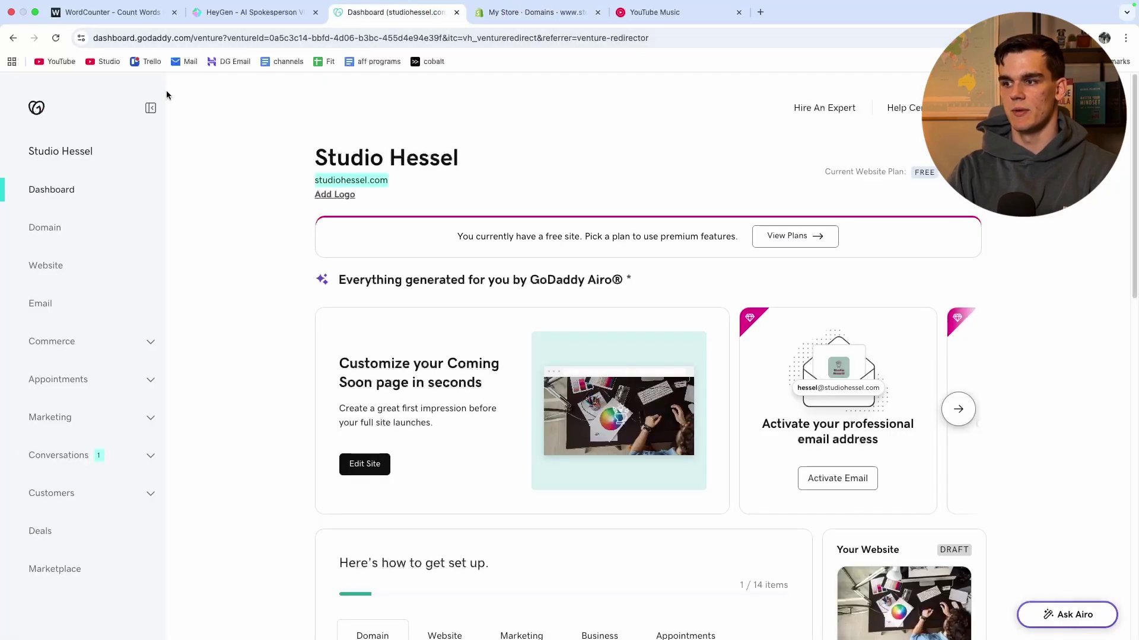
click(46, 231)
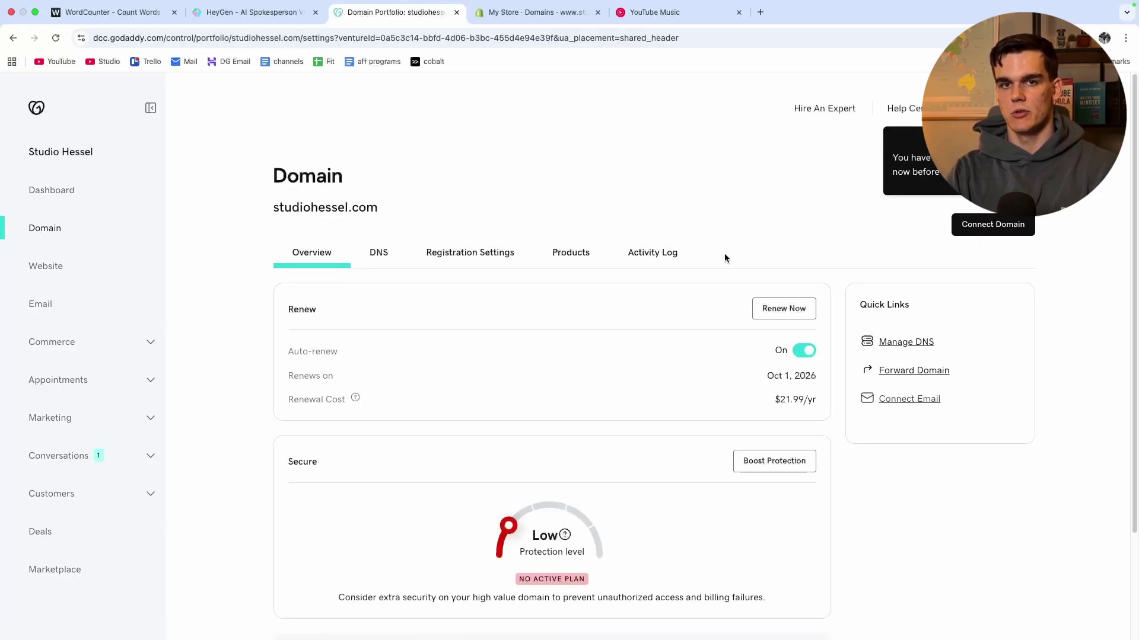
click(906, 340)
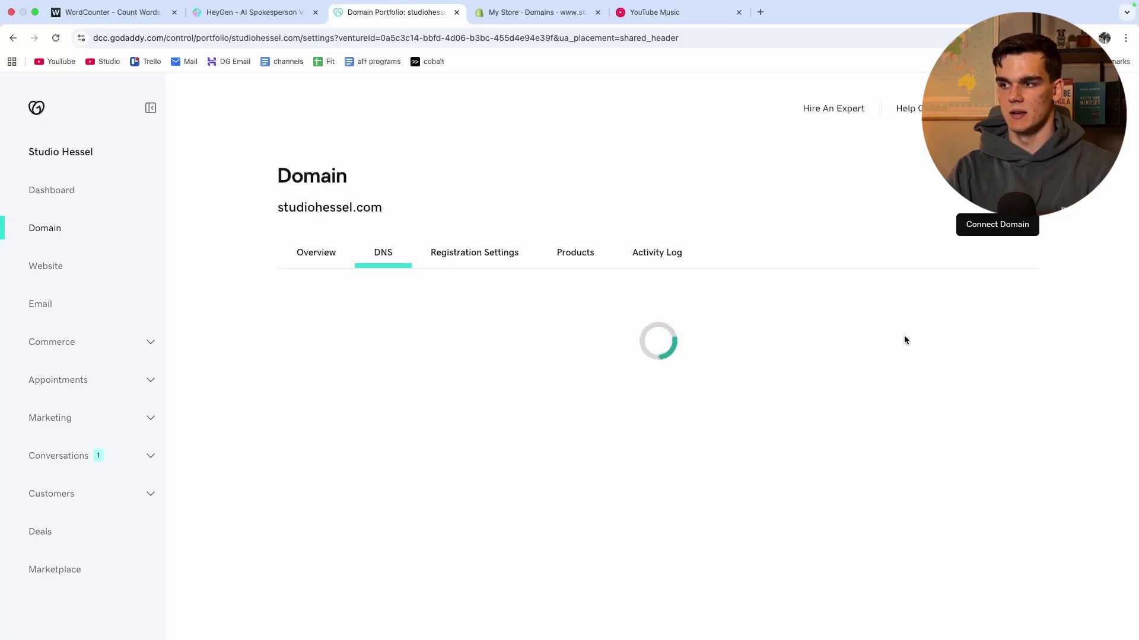
scroll(319, 295, down, 1)
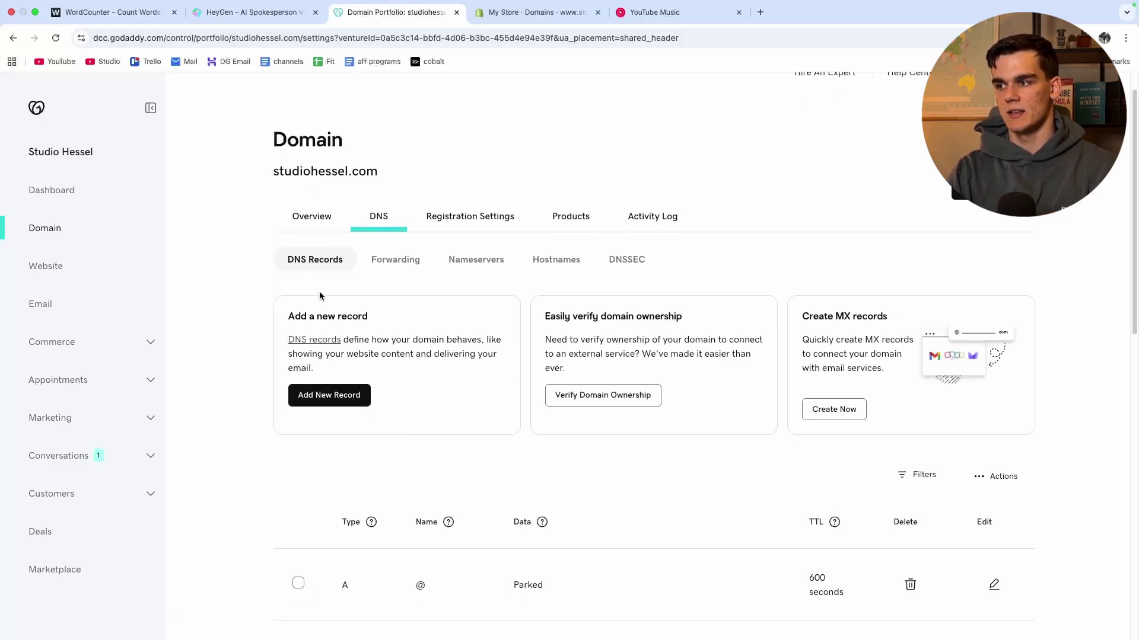
scroll(319, 295, down, 5)
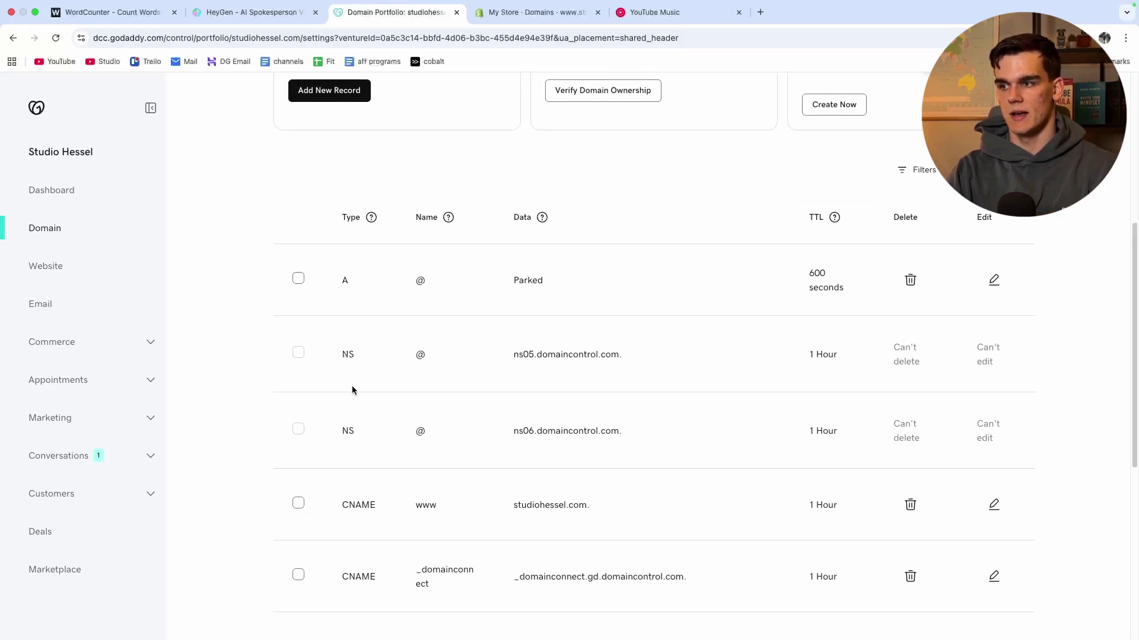
scroll(338, 376, up, 1)
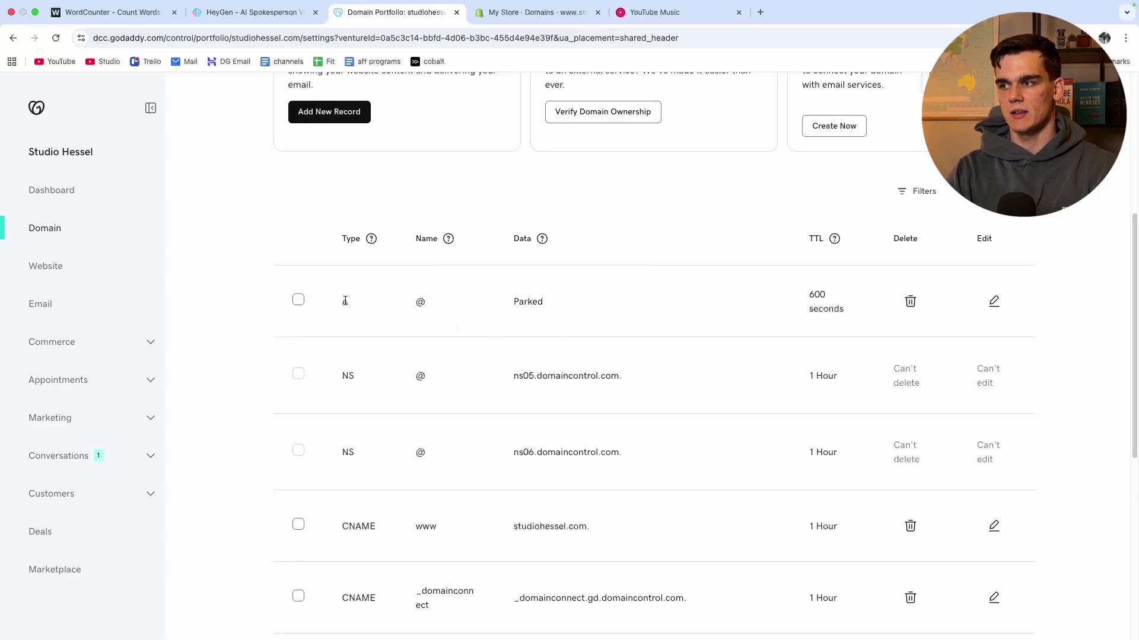
click(905, 304)
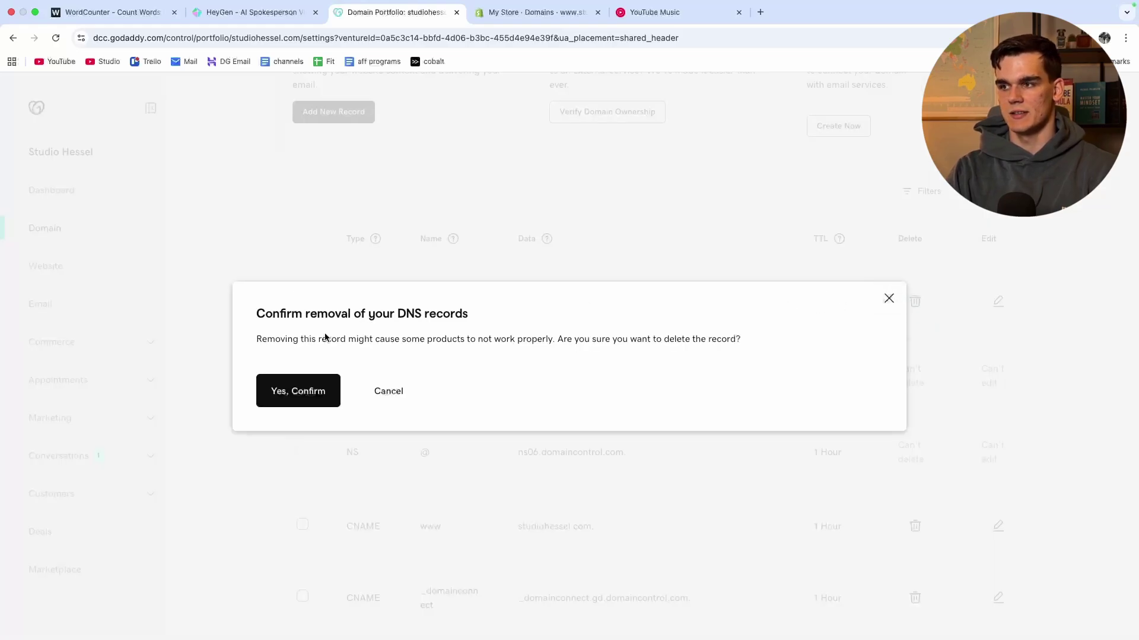
click(295, 386)
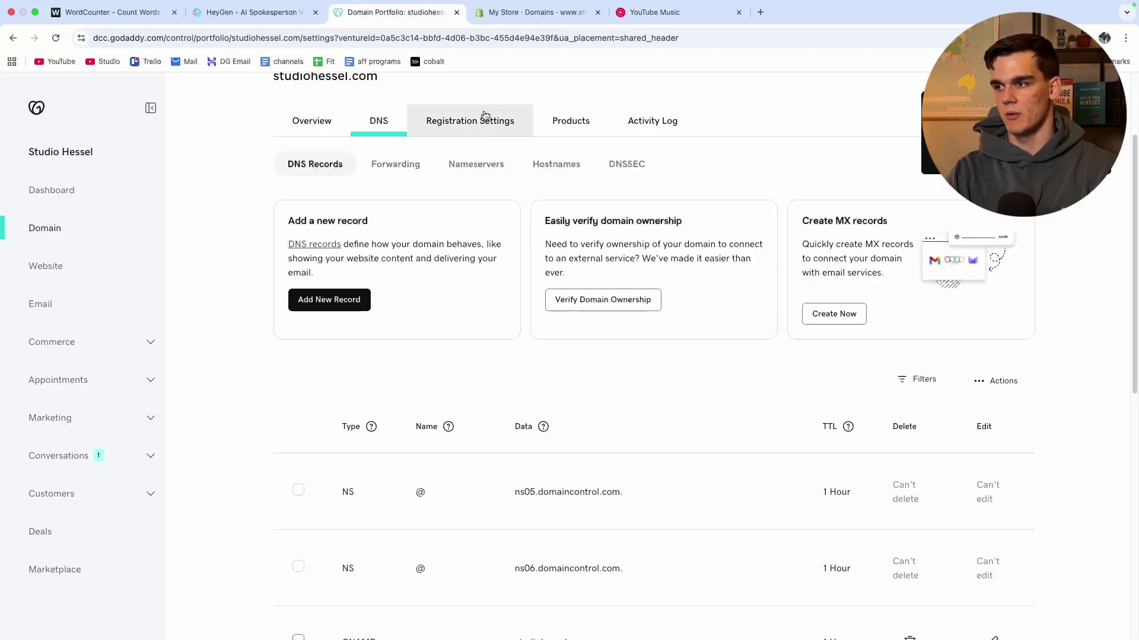
click(494, 18)
Change the www CNAME record's value in GoDaddy to shops.myshopify.com and save it.
scroll(534, 237, down, 1)
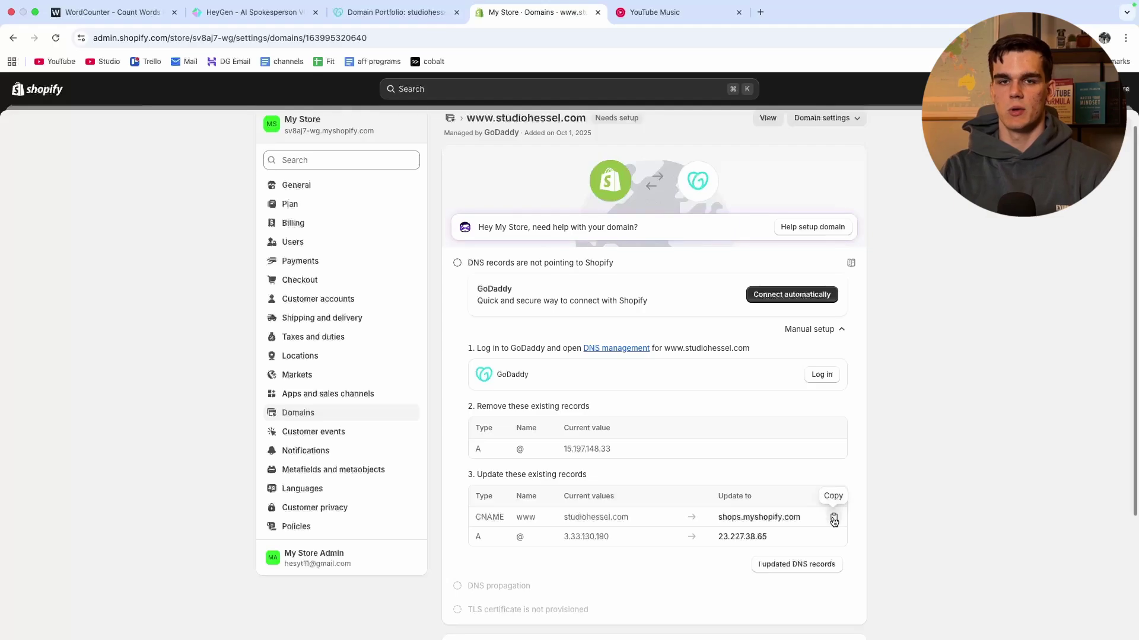
click(397, 12)
scroll(536, 337, down, 2)
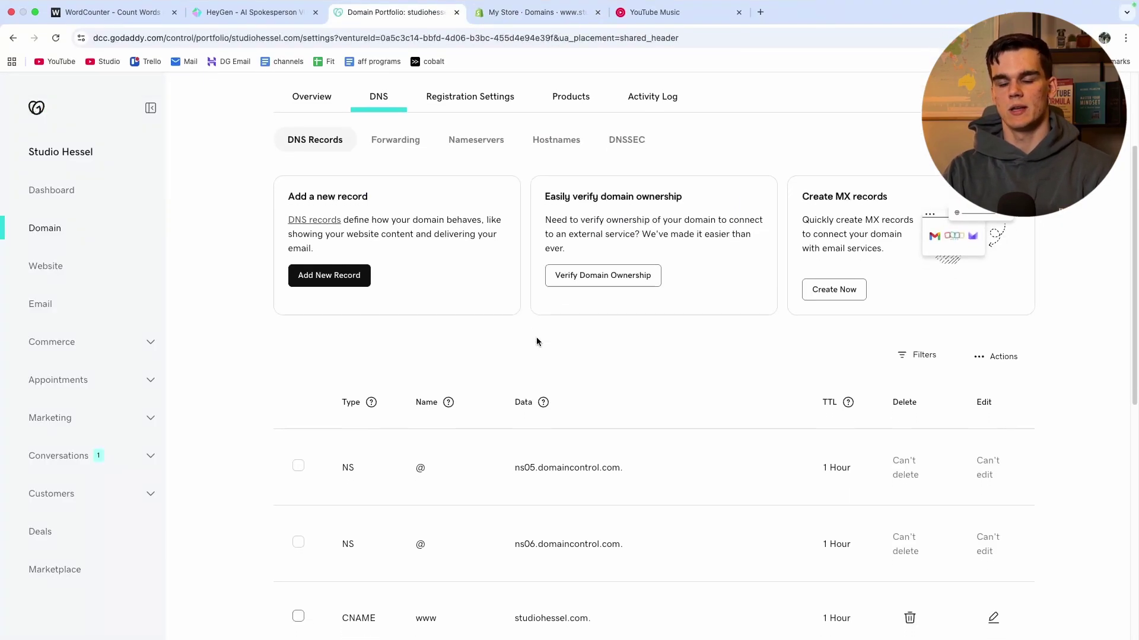
scroll(537, 341, down, 5)
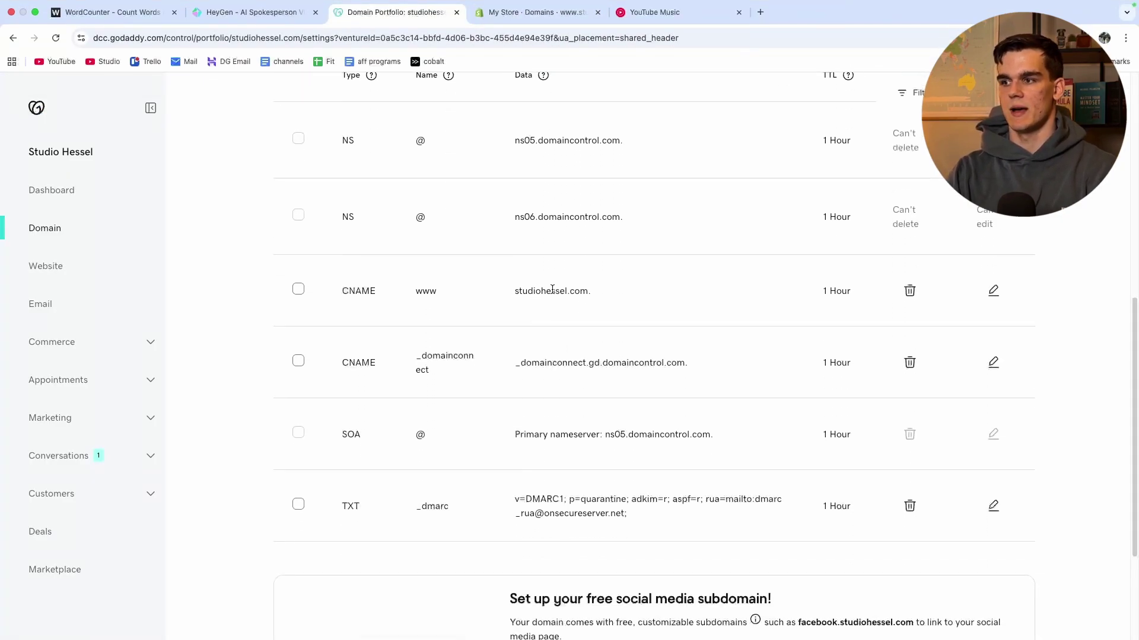
click(992, 292)
drag(750, 326, 664, 325)
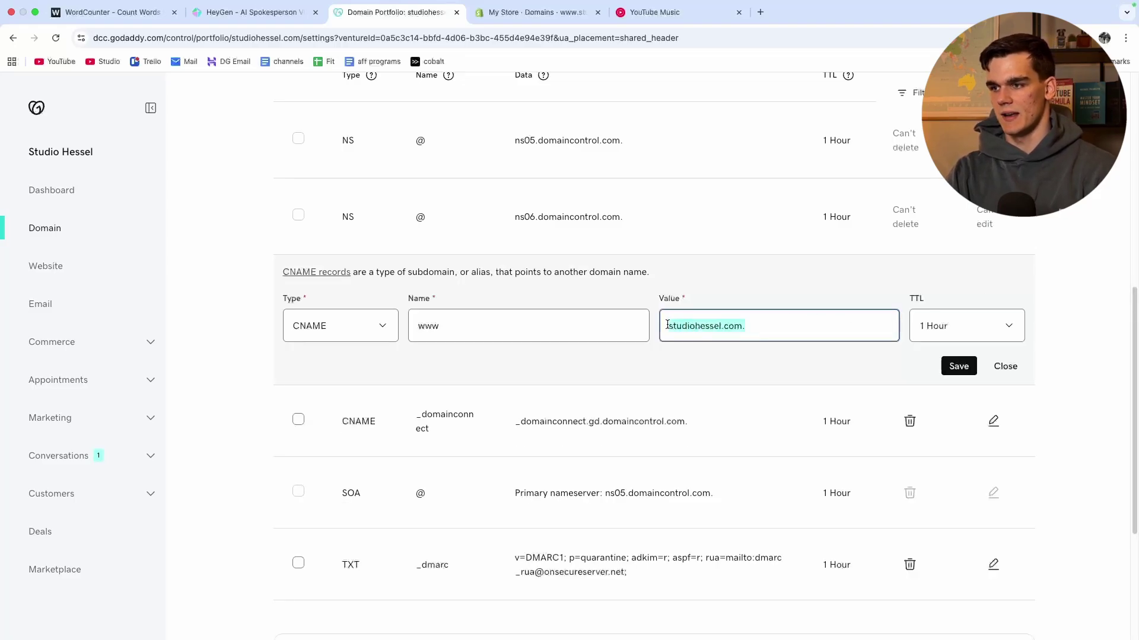
text(shops.myshopify.com)
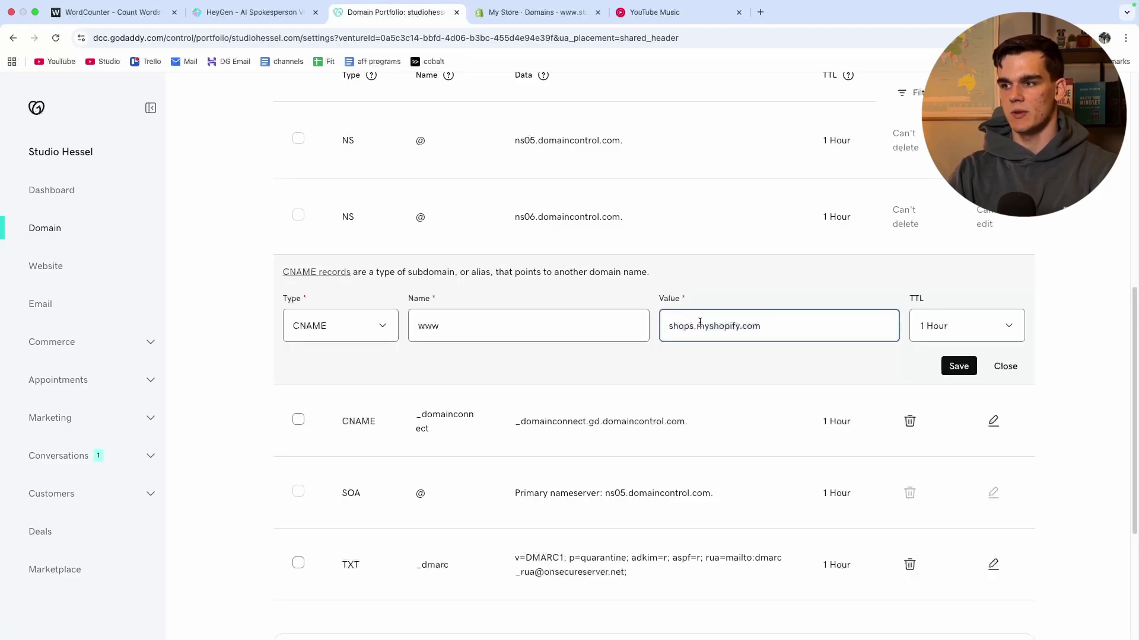
click(954, 368)
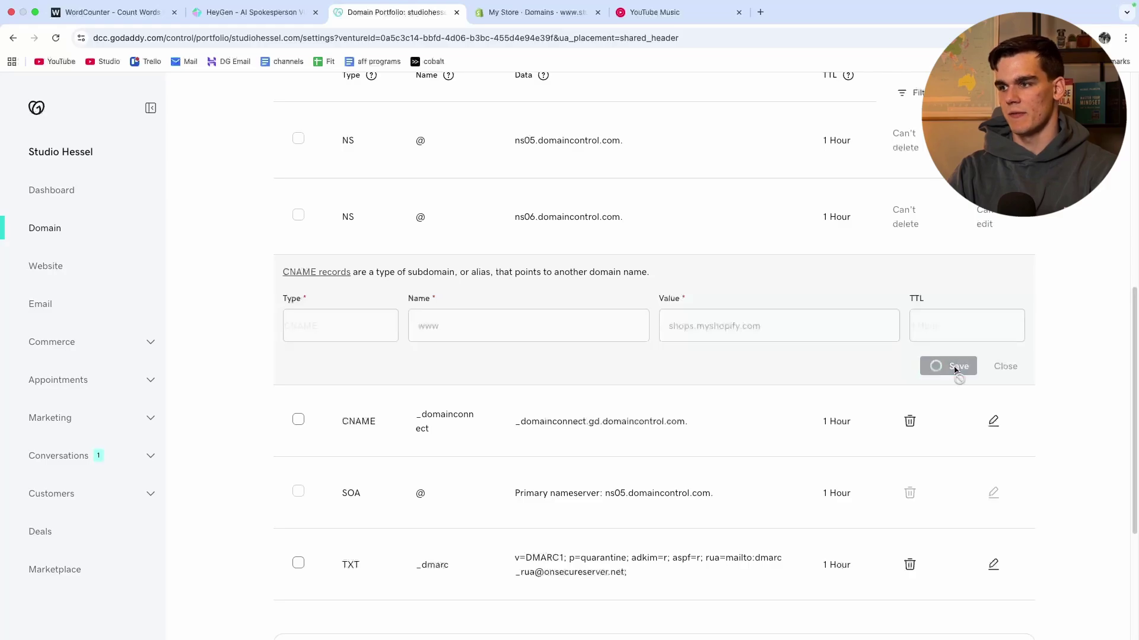
click(498, 13)
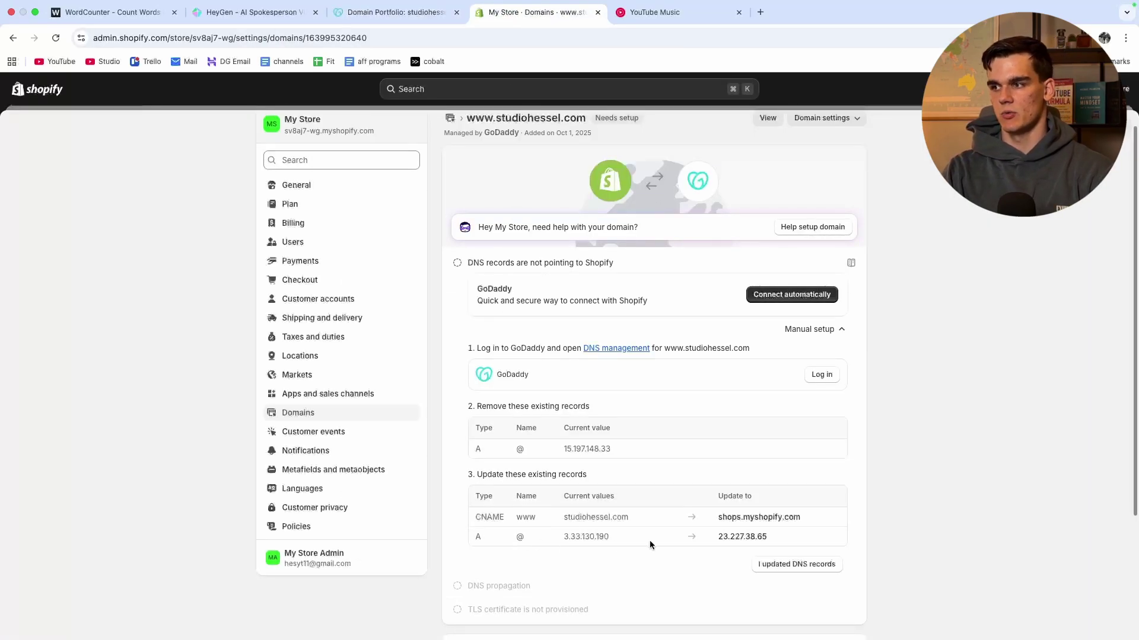
Copy Shopify's A record IP and add a new A-type record in GoDaddy.
click(832, 539)
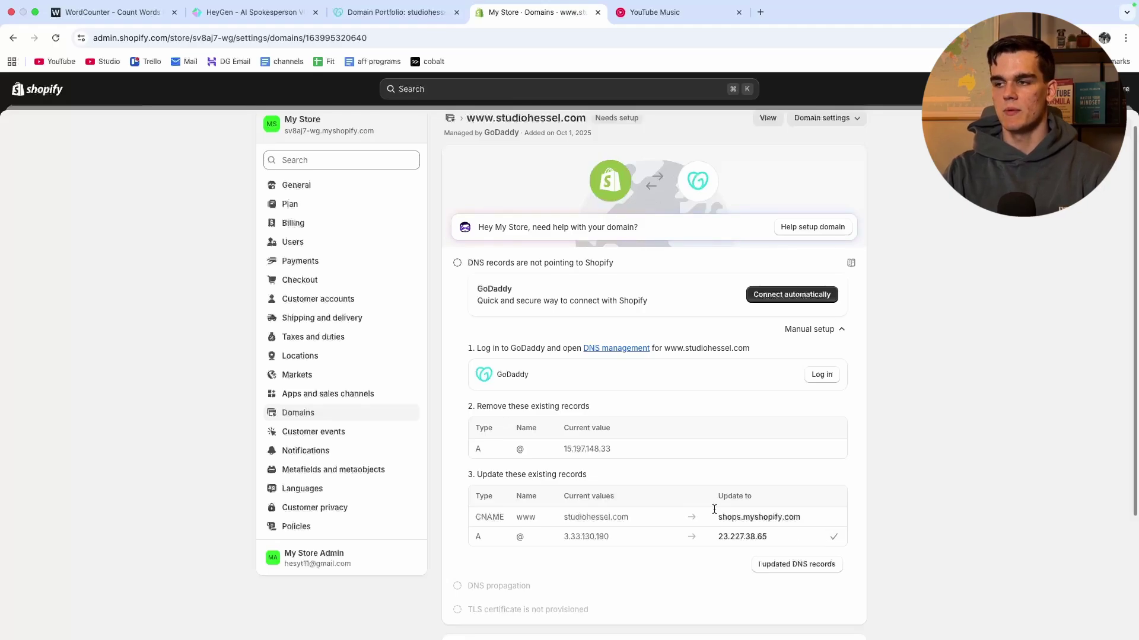
click(388, 22)
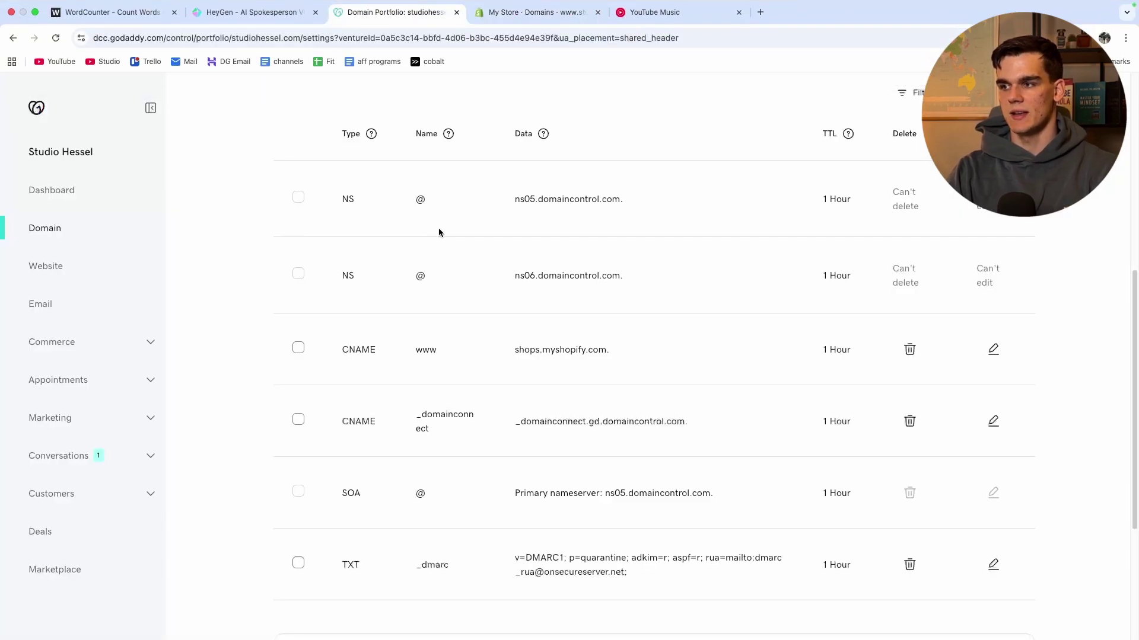
scroll(436, 235, up, 5)
click(330, 208)
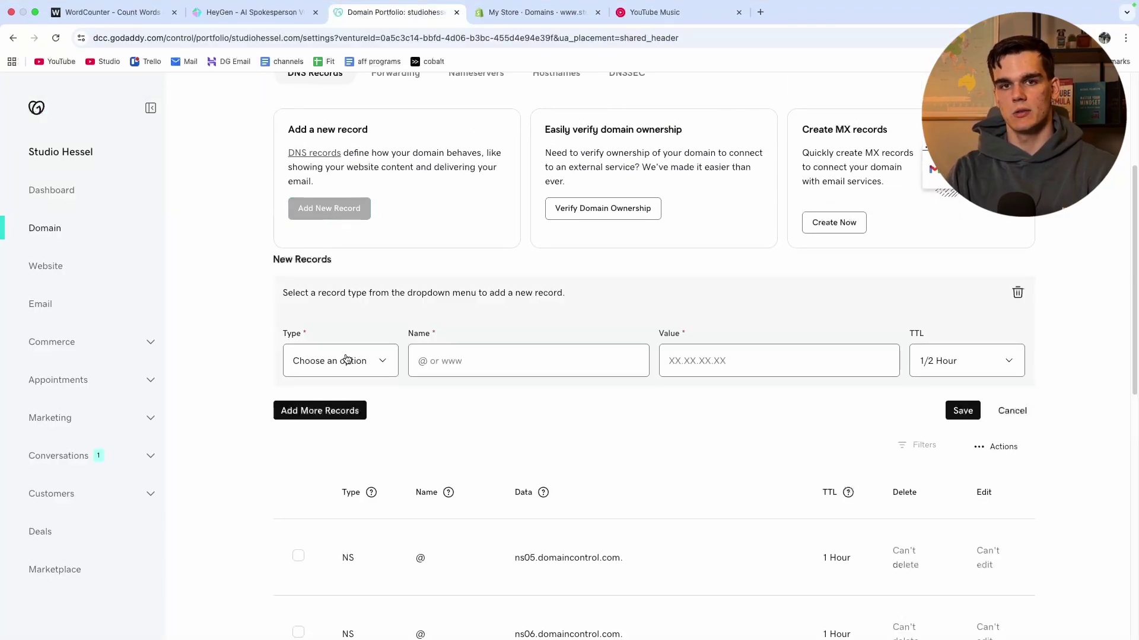
click(347, 359)
click(297, 375)
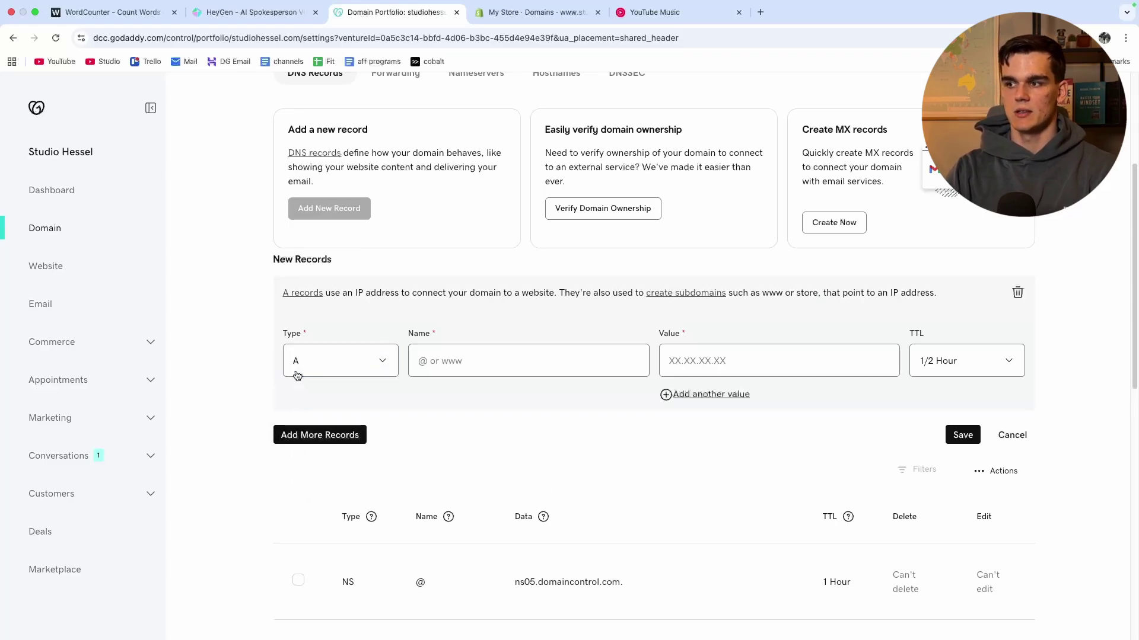
Give the A record name @, value 23.227.38.65 and TTL 1 Hour, then save.
click(434, 361)
text(@)
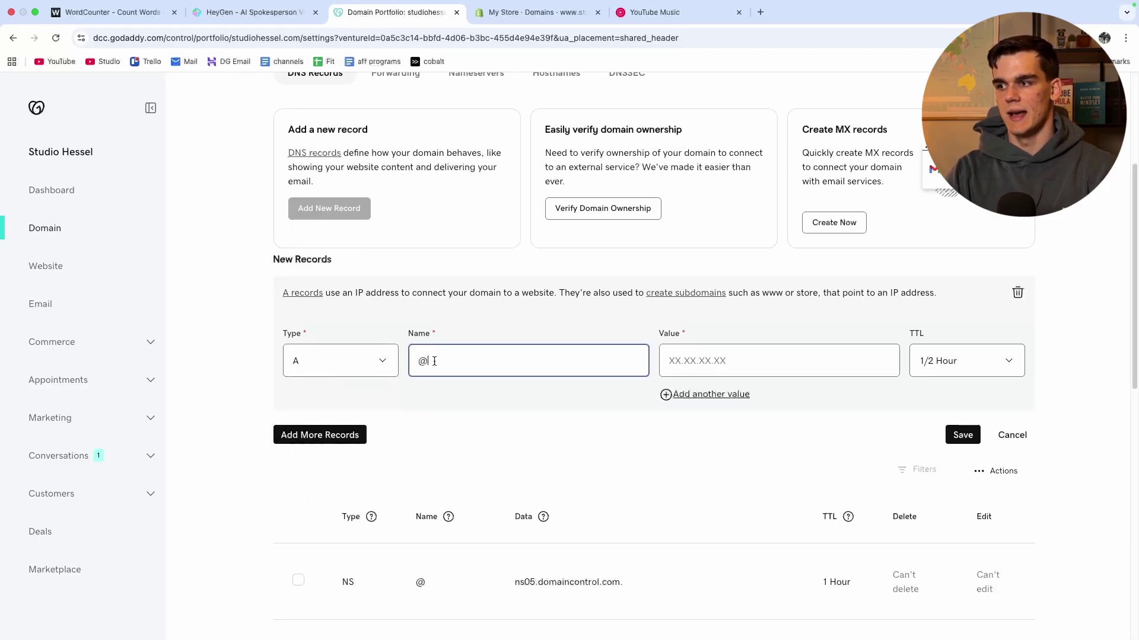
click(698, 371)
key(super+v)
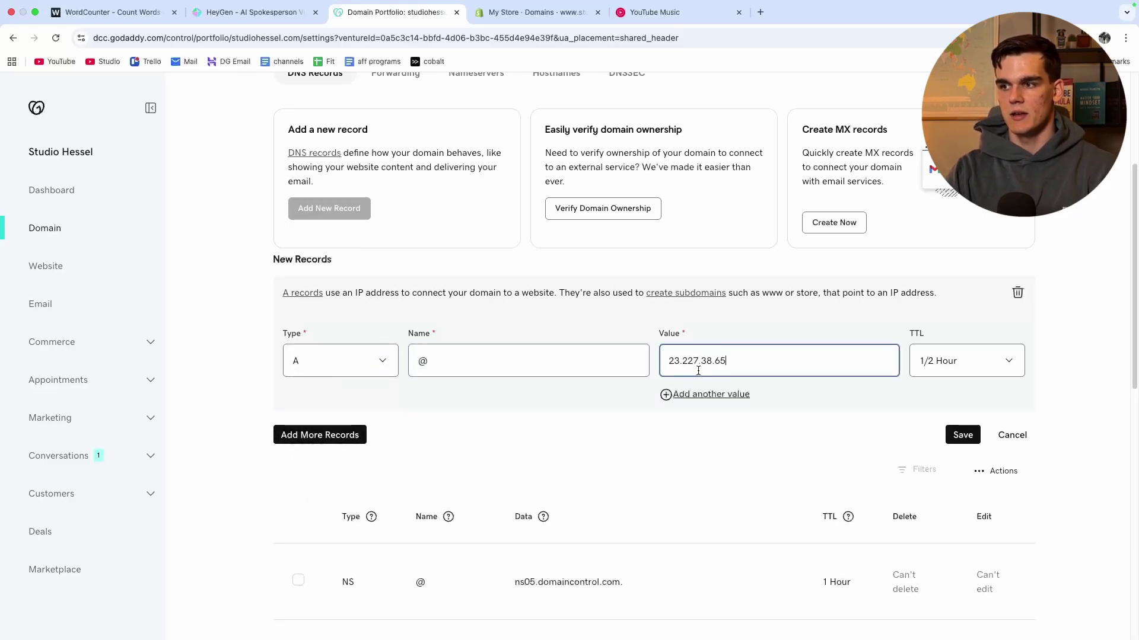
click(944, 353)
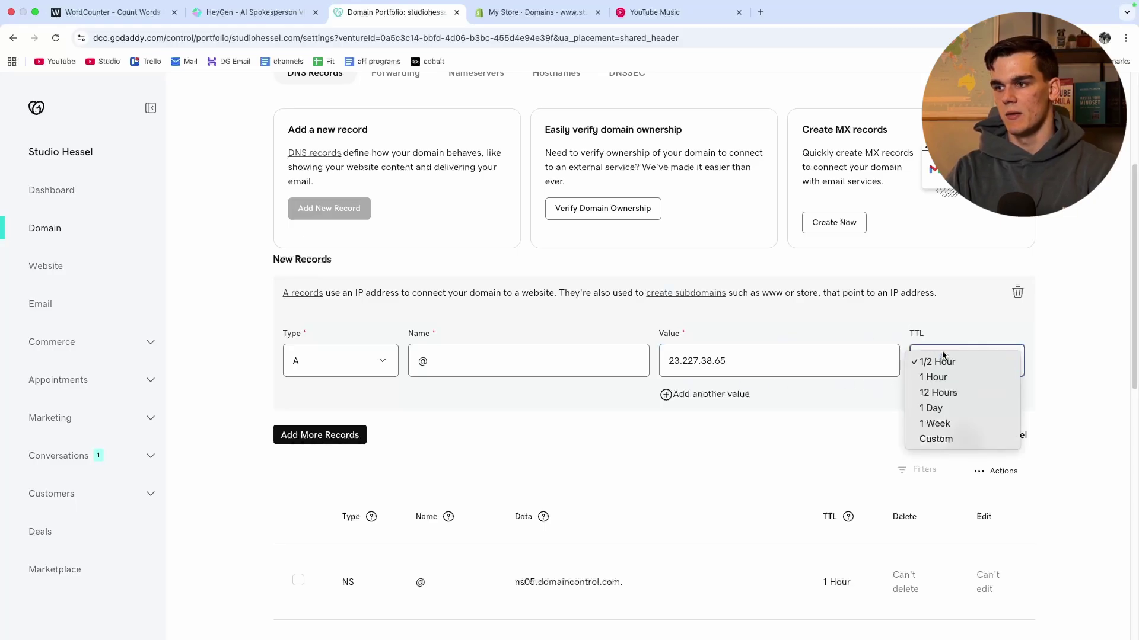
click(934, 380)
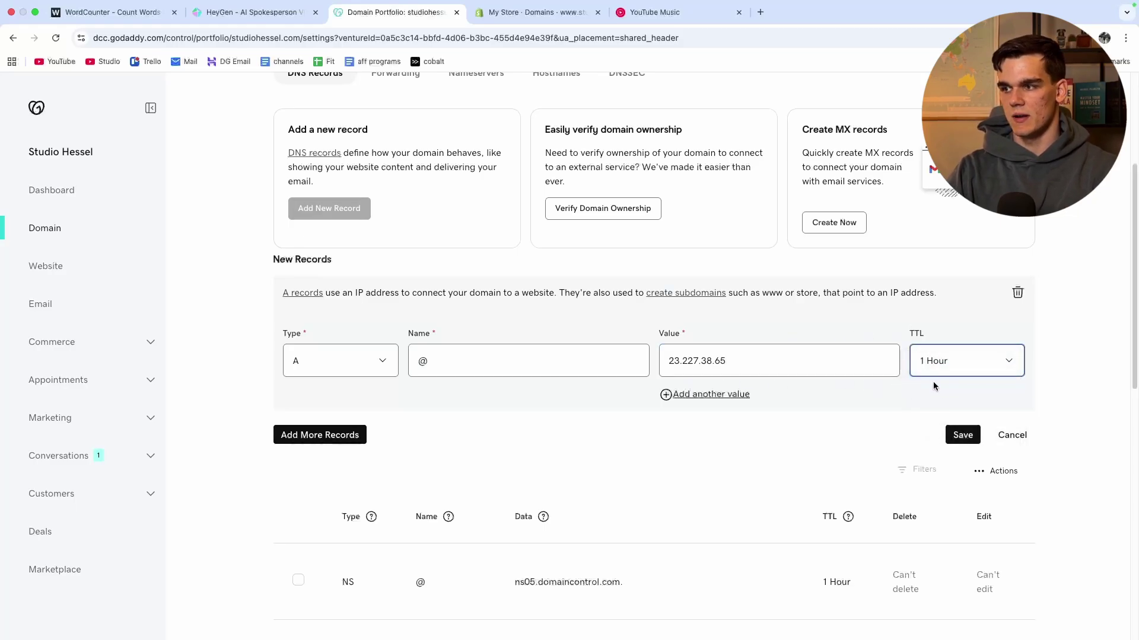
click(961, 435)
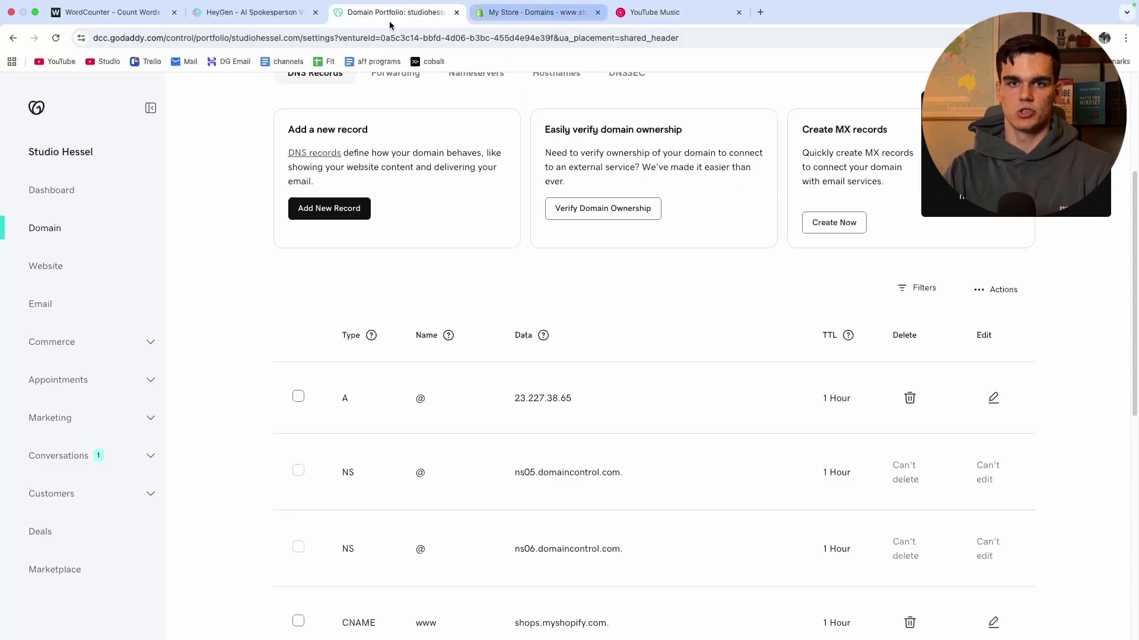
scroll(376, 255, down, 1)
click(537, 12)
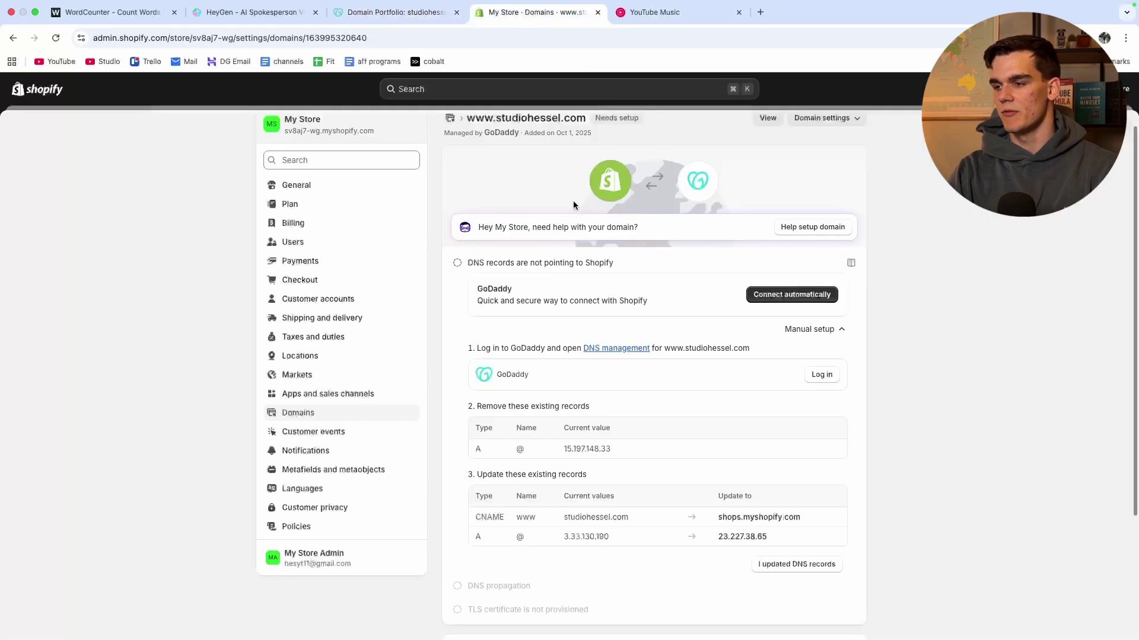
scroll(630, 292, down, 1)
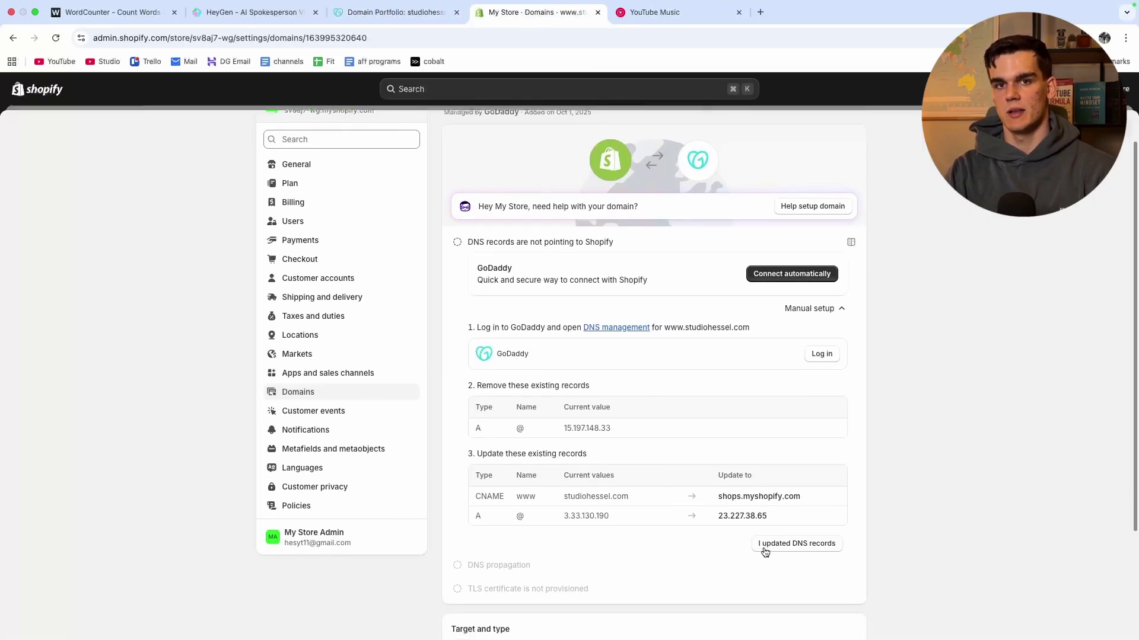
click(795, 550)
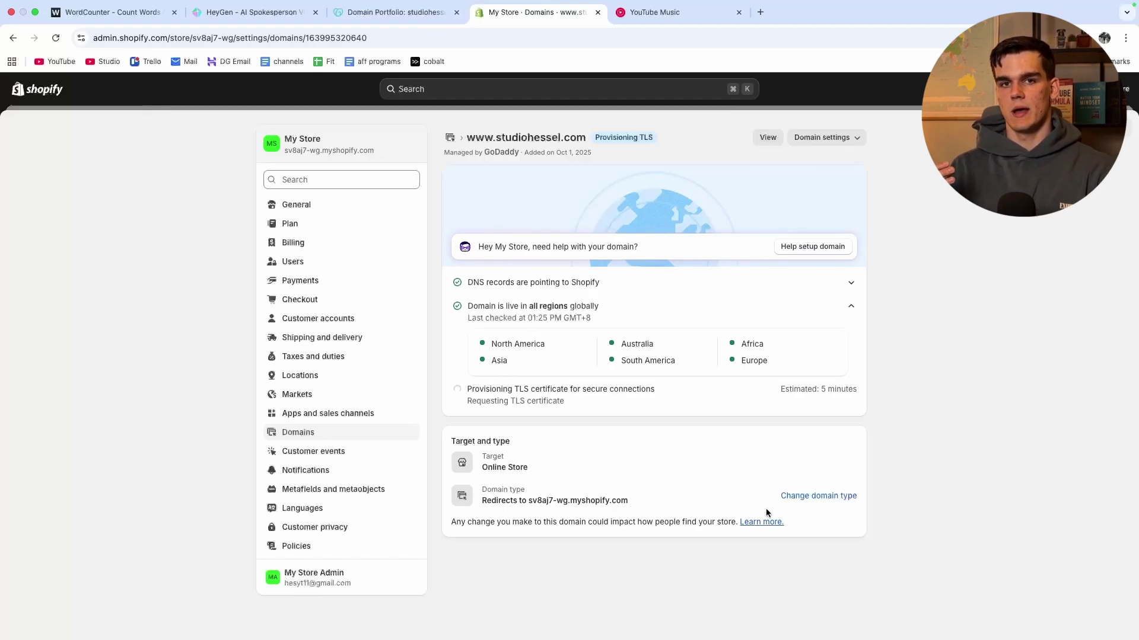
click(815, 504)
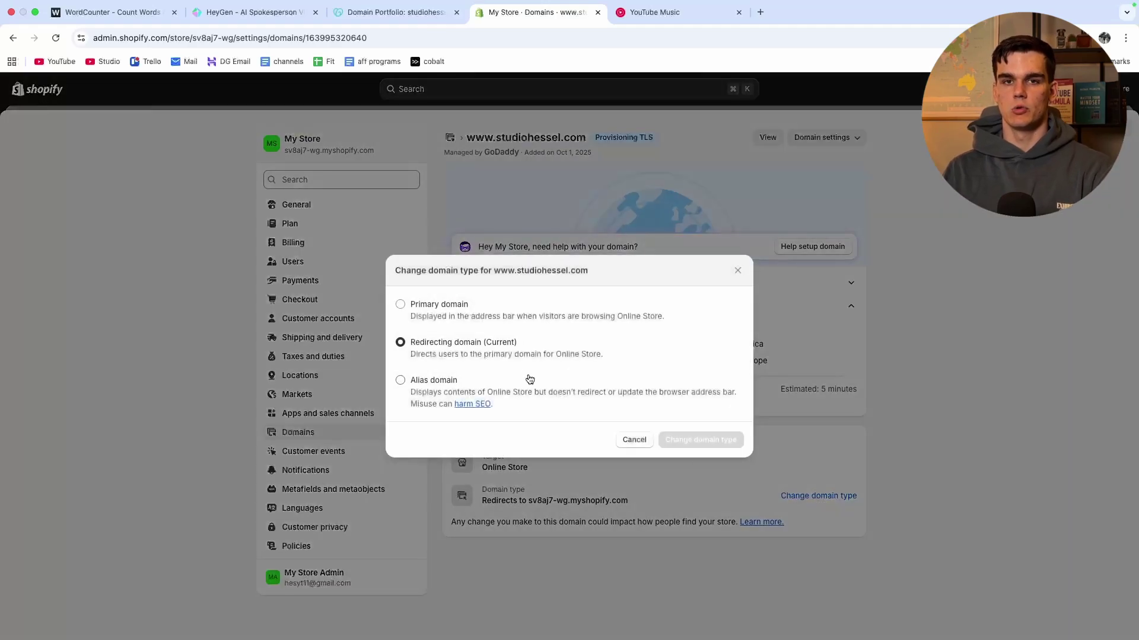
click(457, 308)
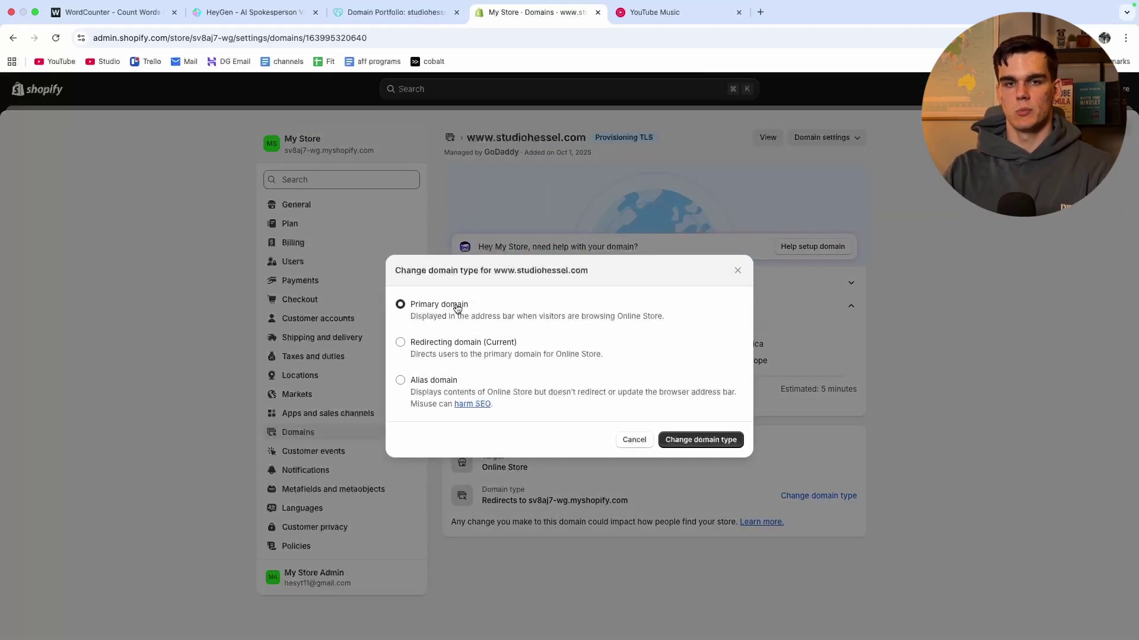
click(702, 445)
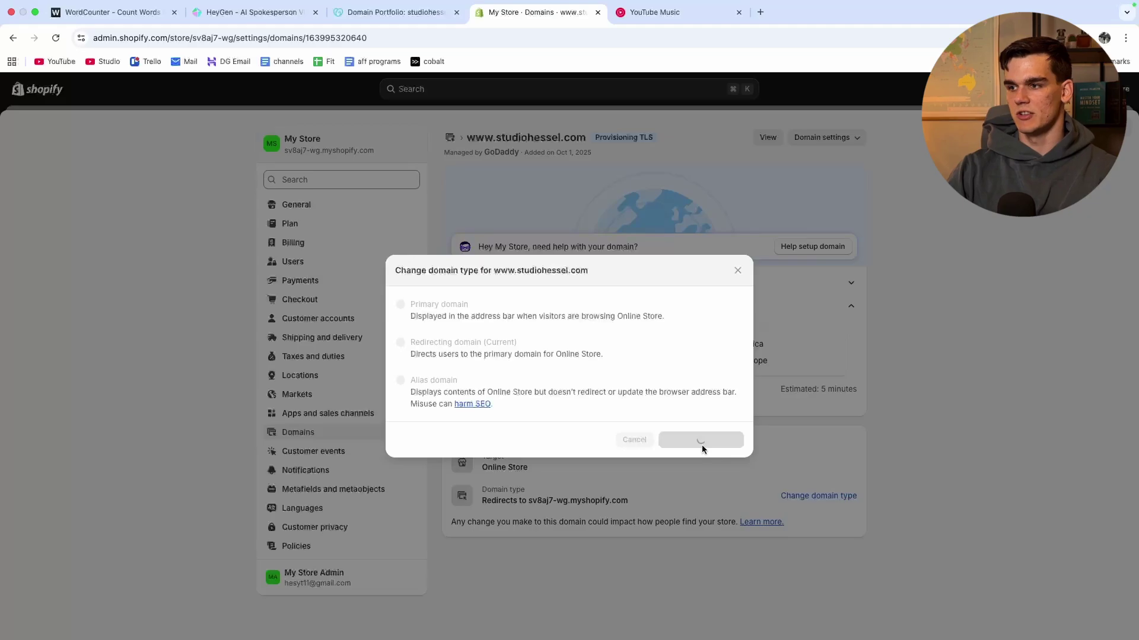